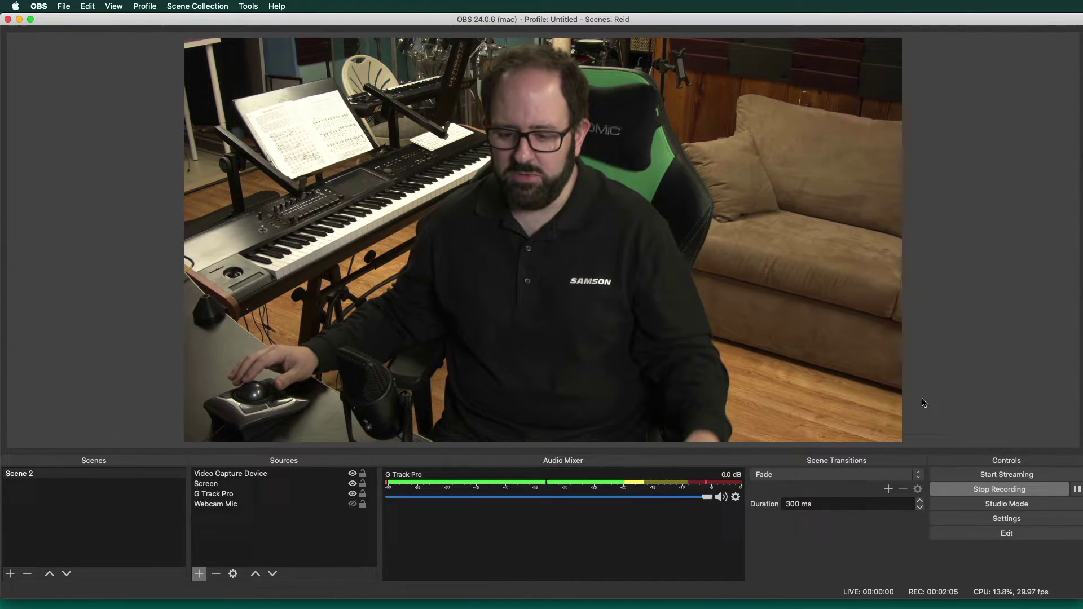
- Toggle the Webcam Mic and G Track Pro sources off and on, leaving Webcam Mic hidden
click(352, 505)
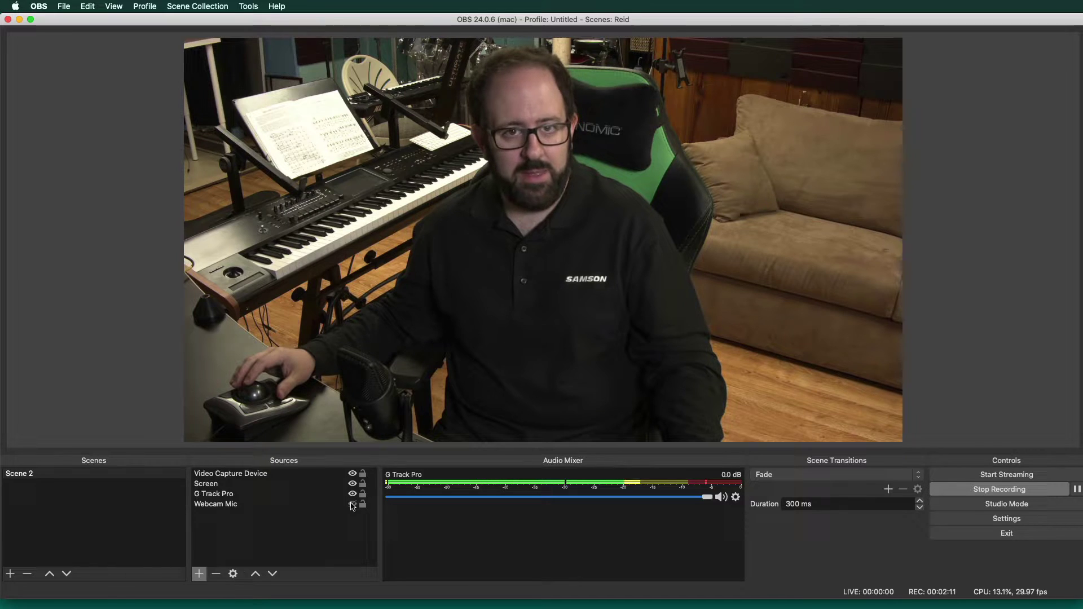
click(353, 495)
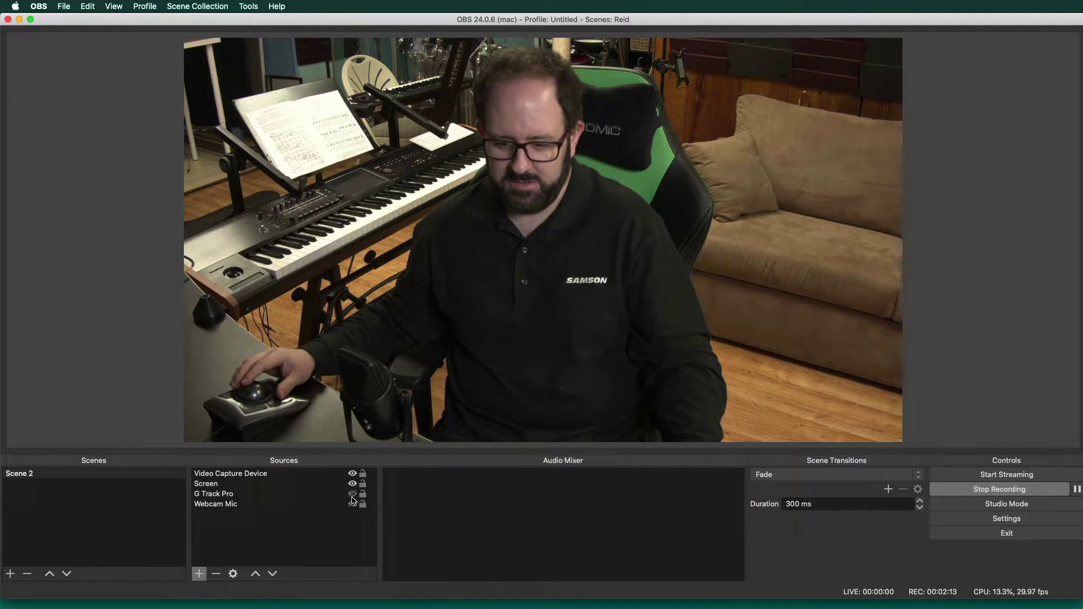
click(353, 505)
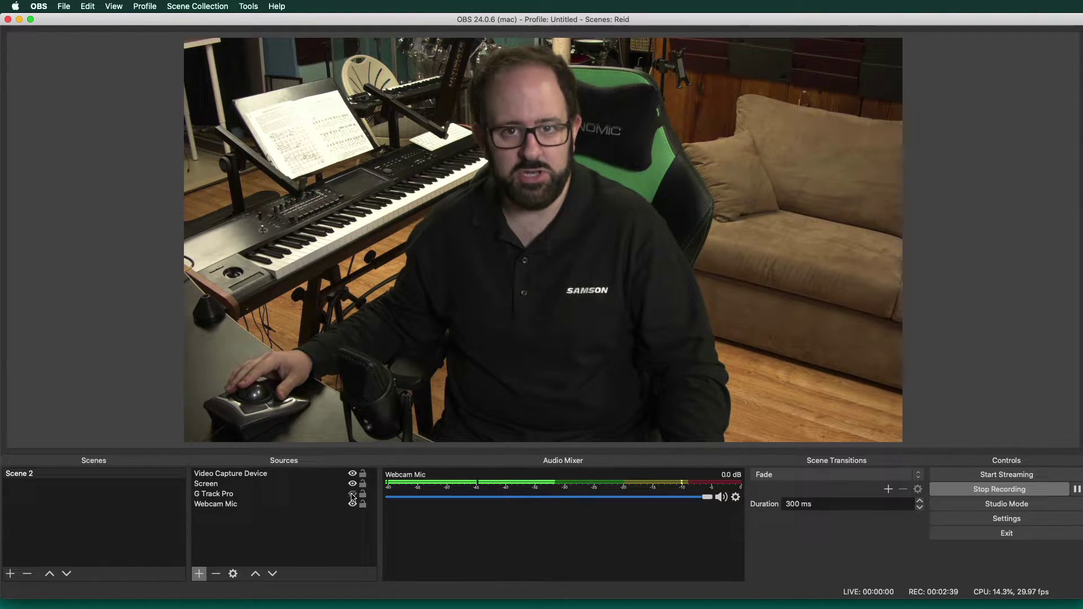
click(353, 494)
click(352, 504)
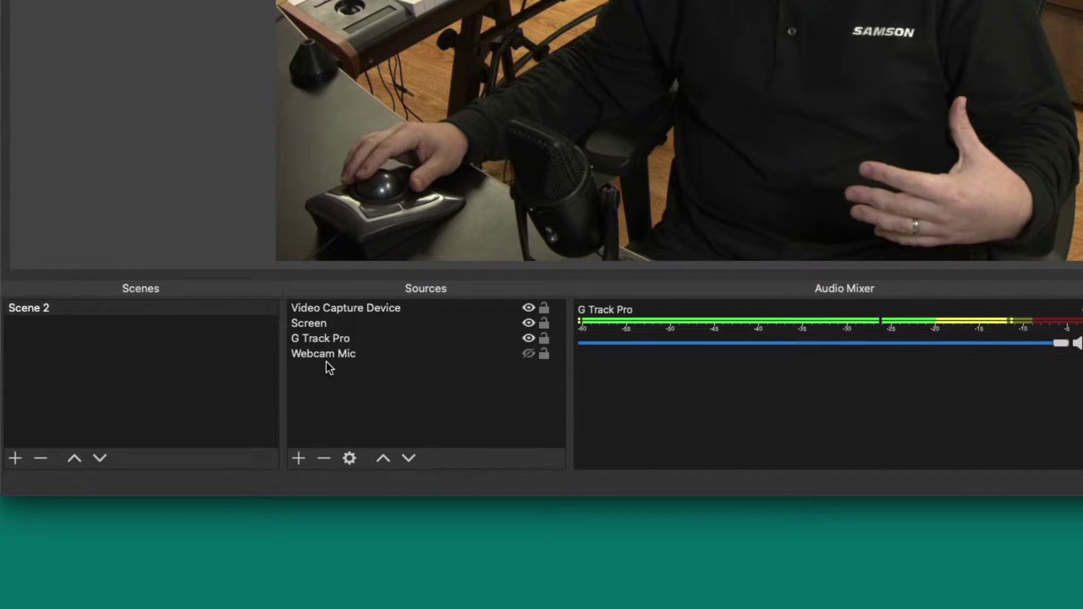
- Create a new Video Capture Device 2 source and open its Device list
click(298, 458)
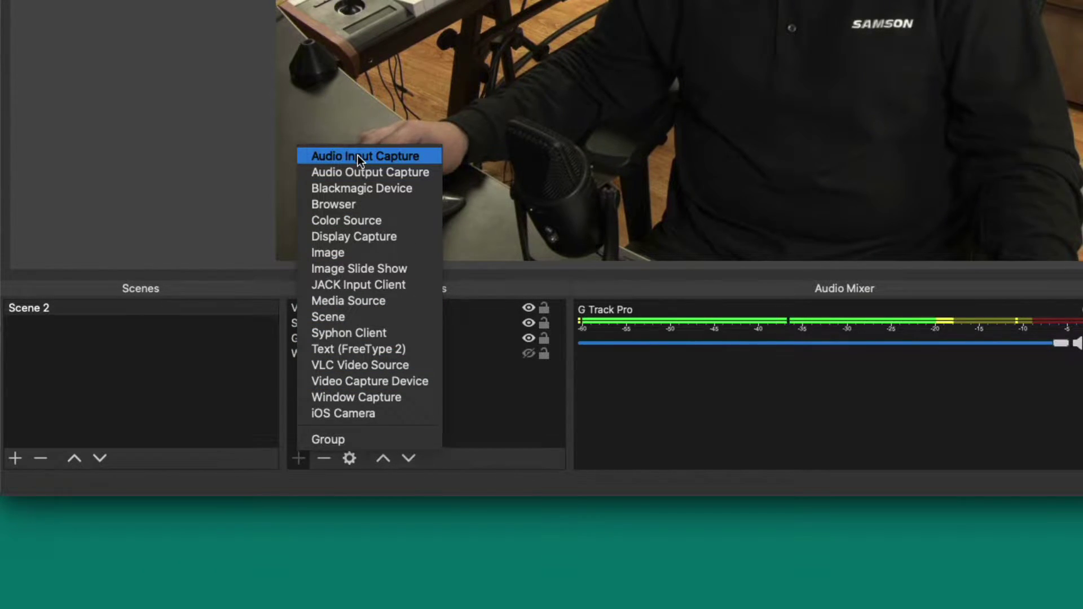
click(357, 385)
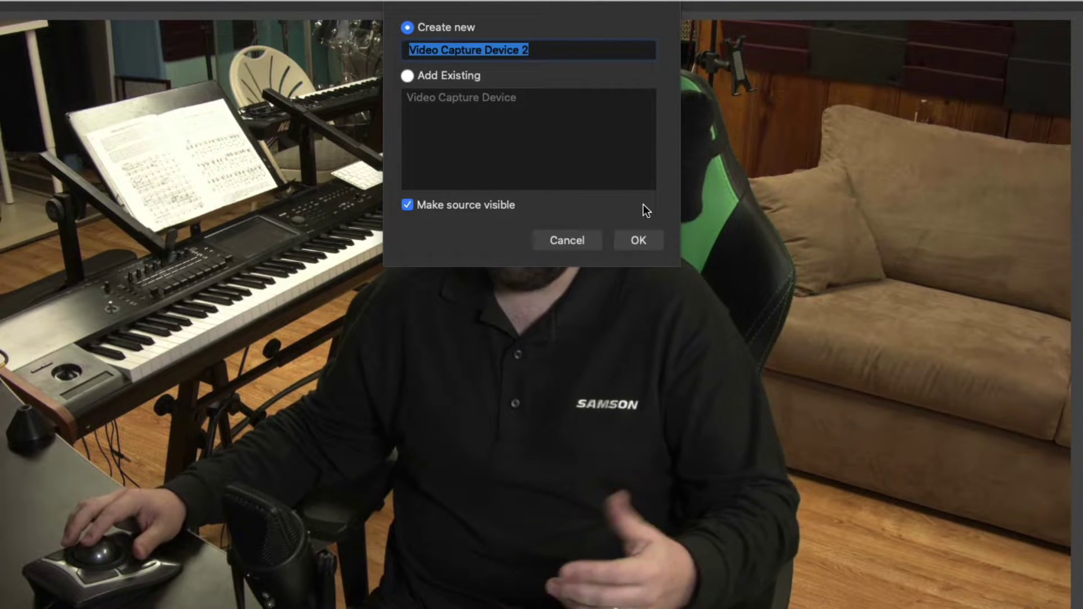
click(643, 240)
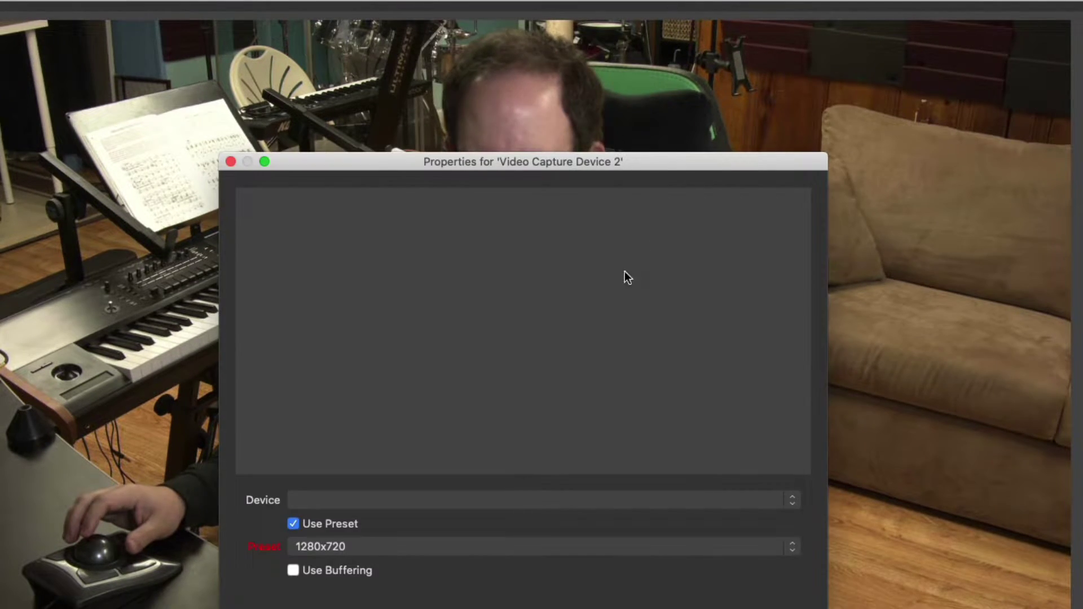
click(306, 500)
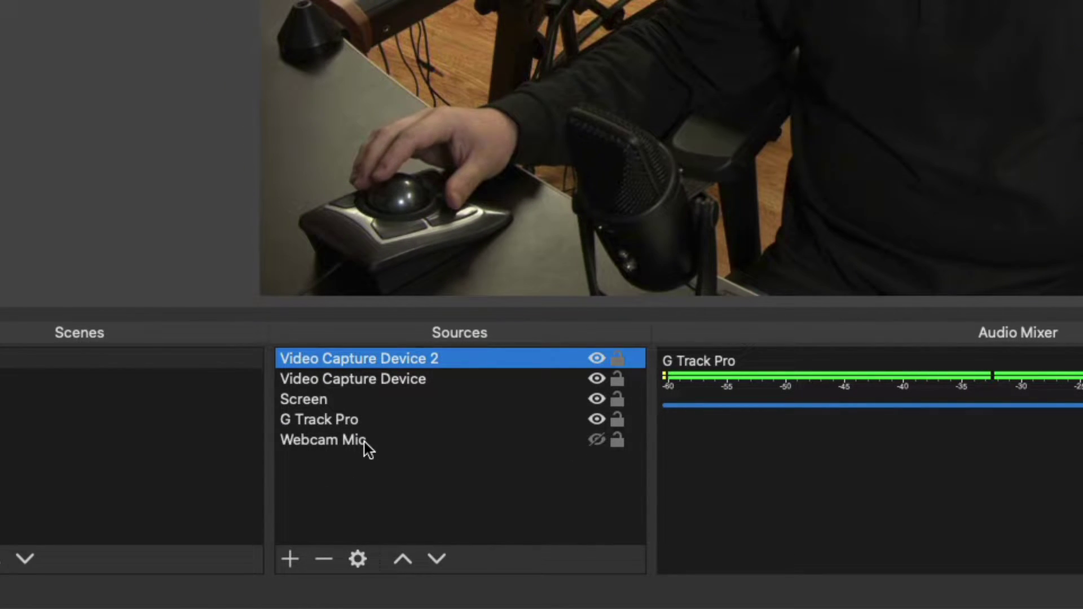
- Remove the Webcam Mic source from Scene 2
click(368, 445)
click(324, 559)
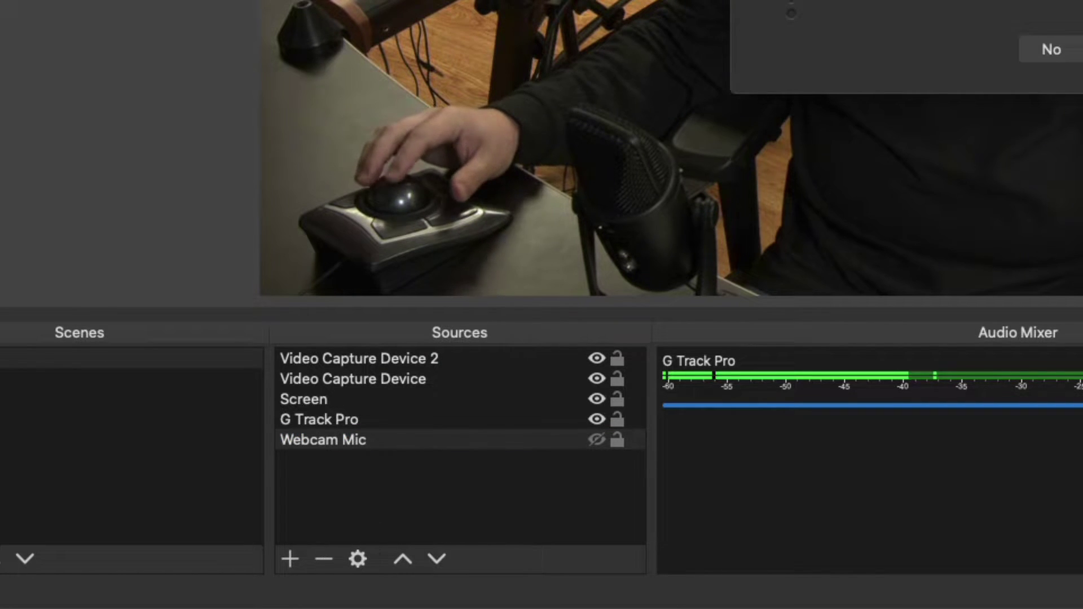
key(Return)
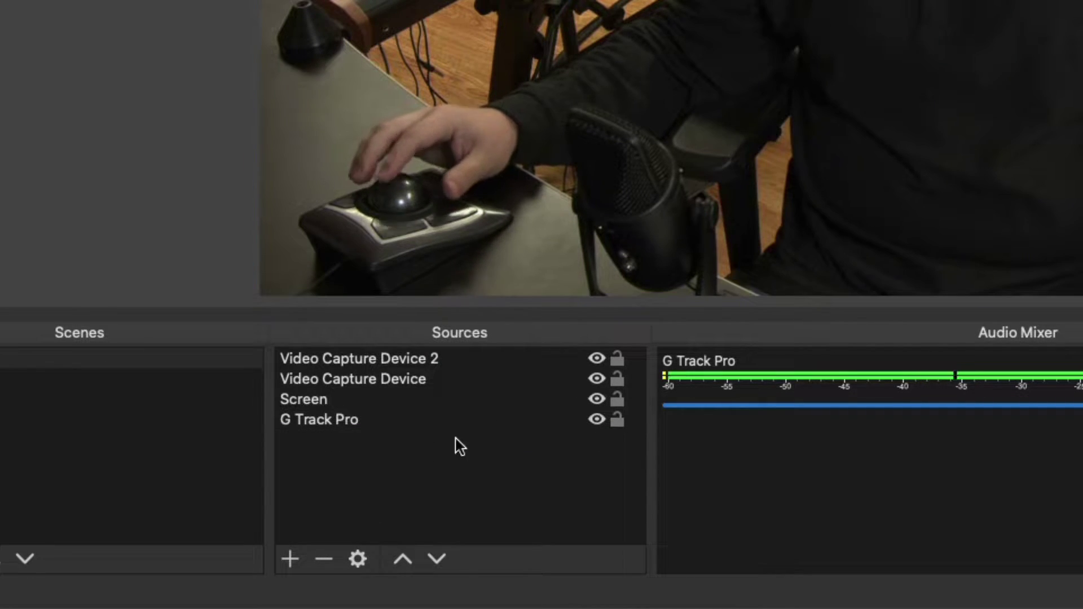
- Add an Audio Input Capture source using the Default input device
click(291, 559)
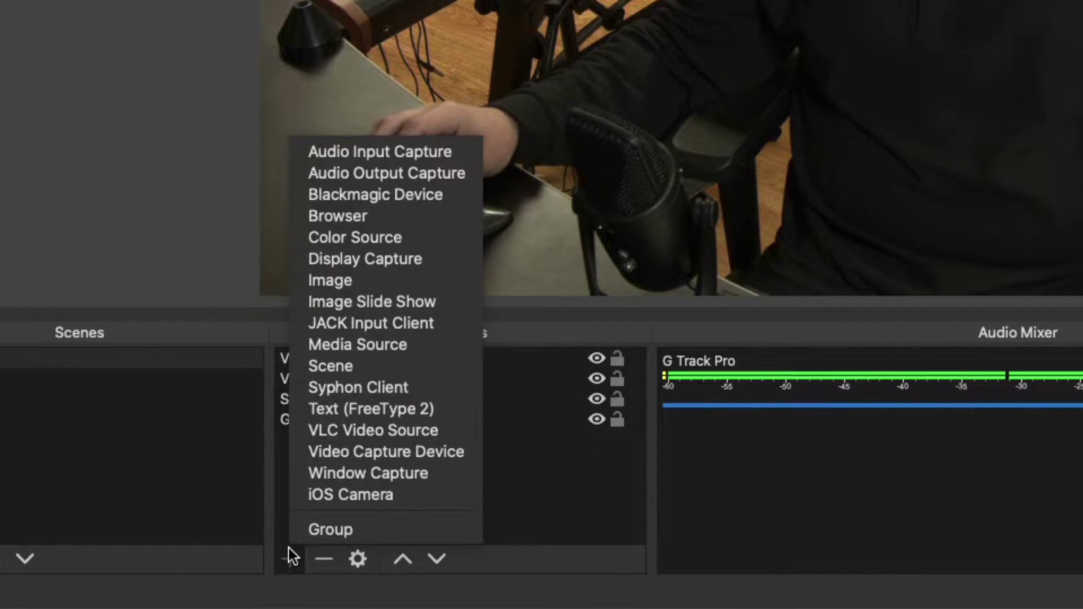
click(361, 152)
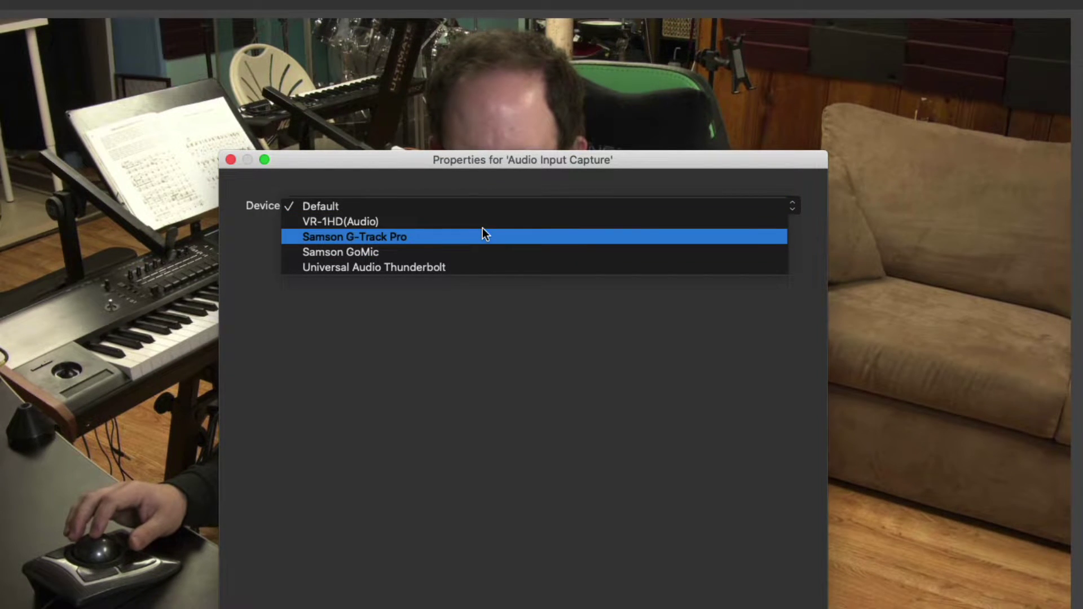
click(489, 178)
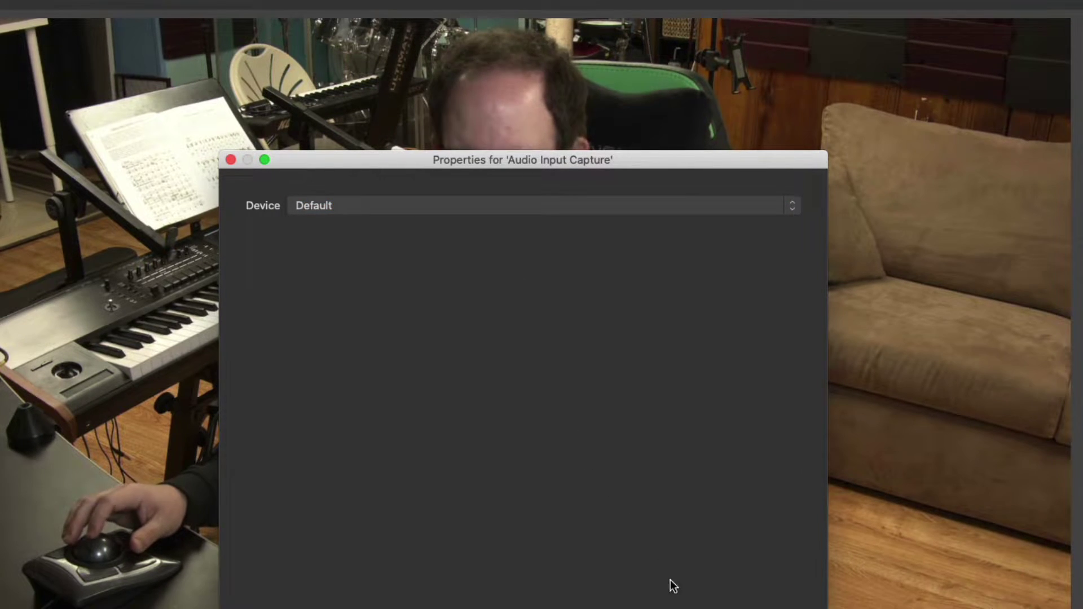
click(772, 608)
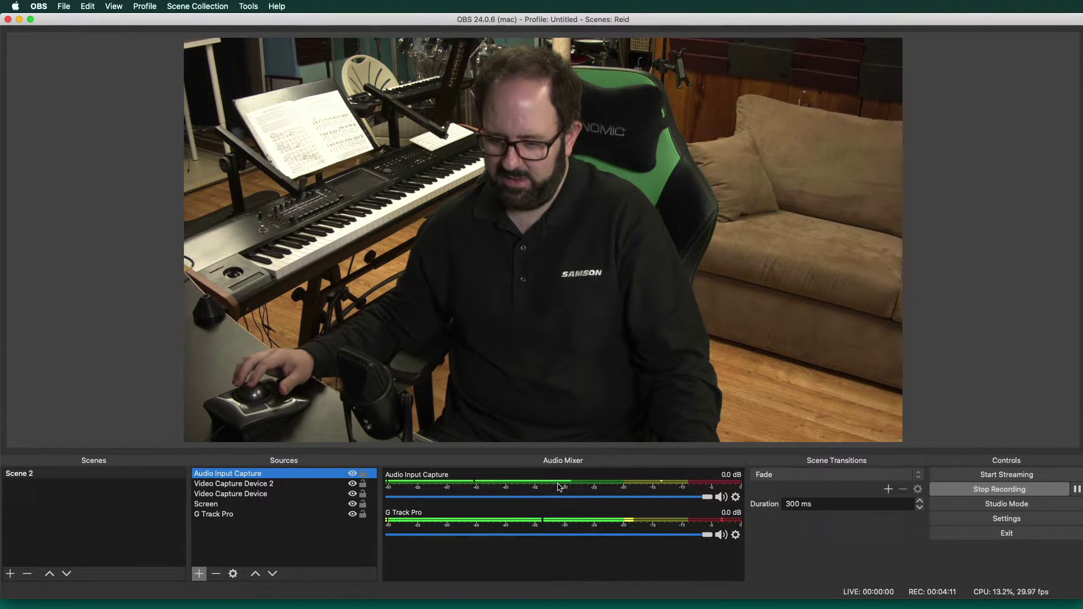
- Remove the Audio Input Capture source, leaving G Track Pro alone in the mixer, then open the OBS menu
click(216, 574)
click(621, 320)
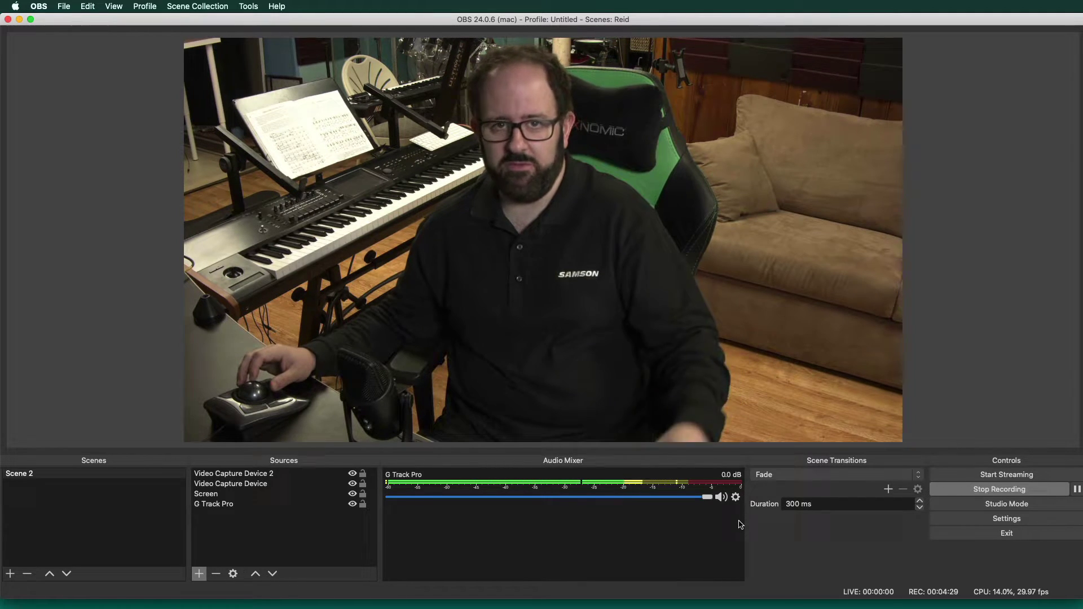
click(48, 5)
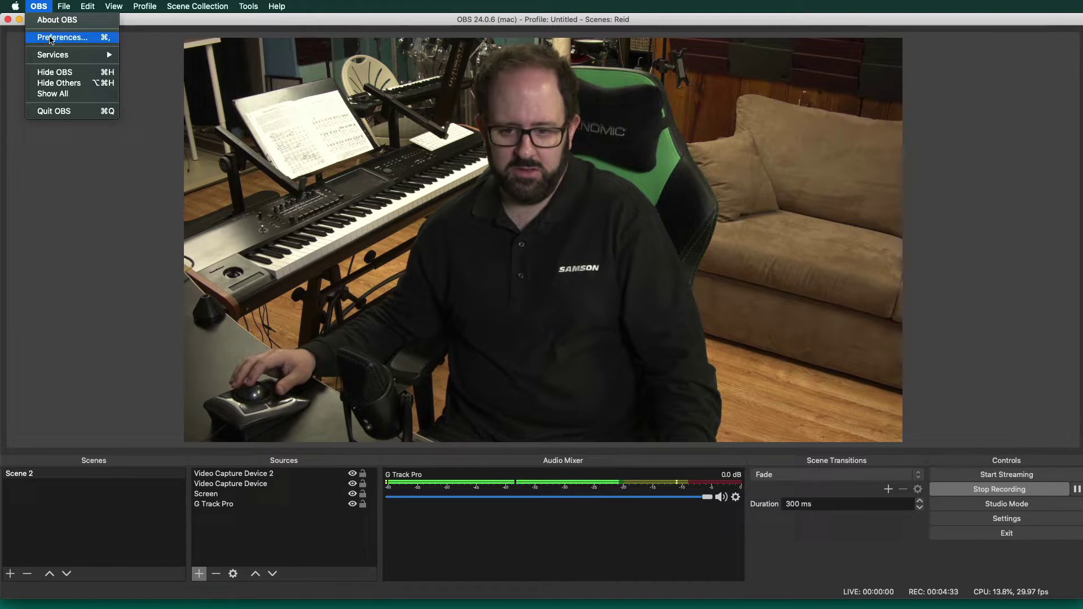
click(62, 37)
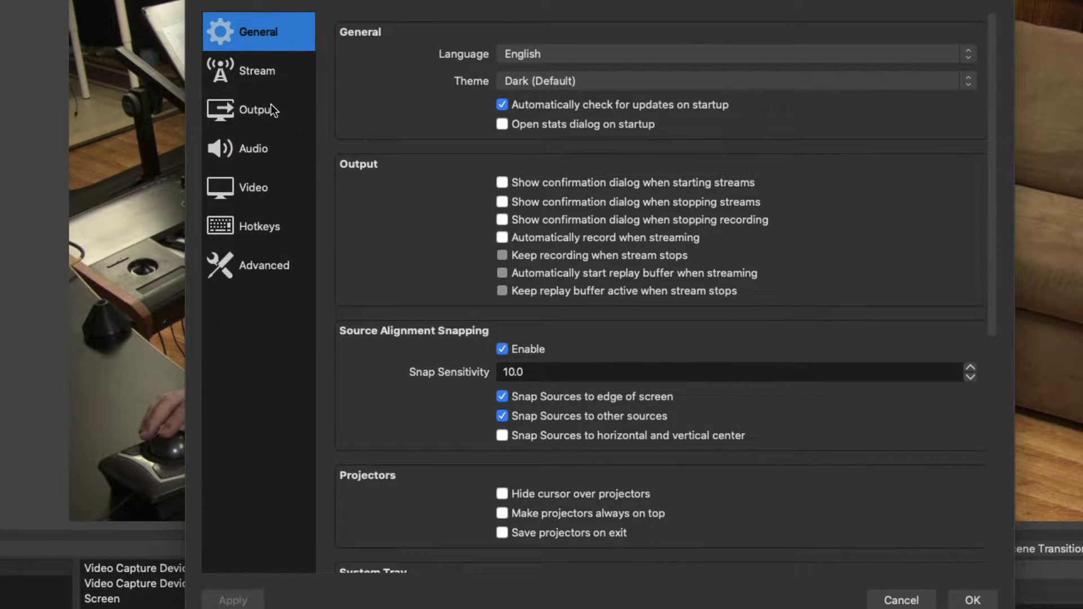
click(271, 109)
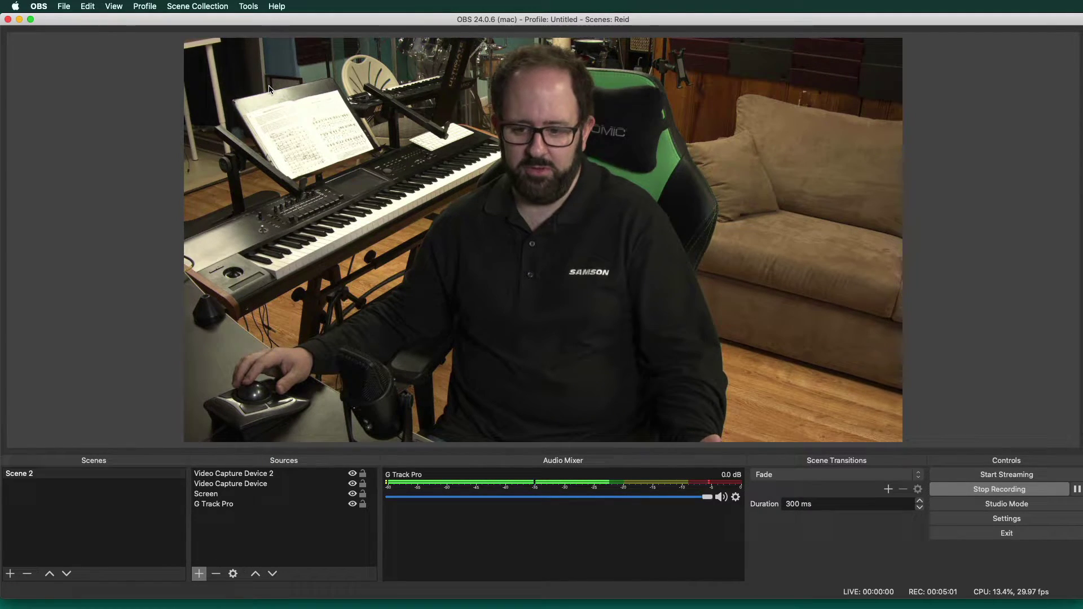
- Hide Video Capture Device 2 and Video Capture Device so GarageBand's score fills the preview
click(269, 90)
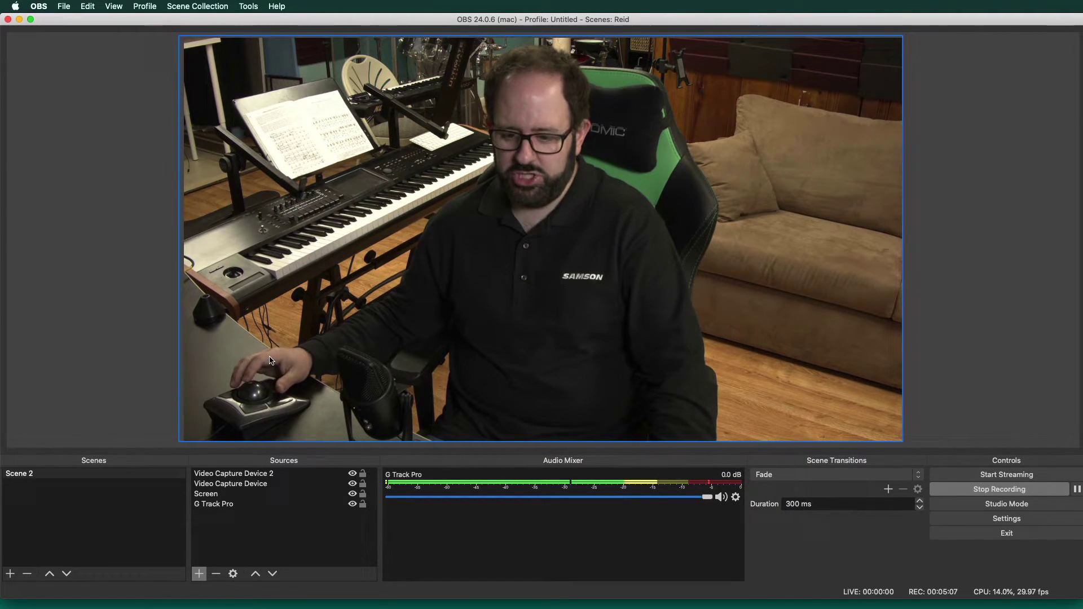
click(245, 524)
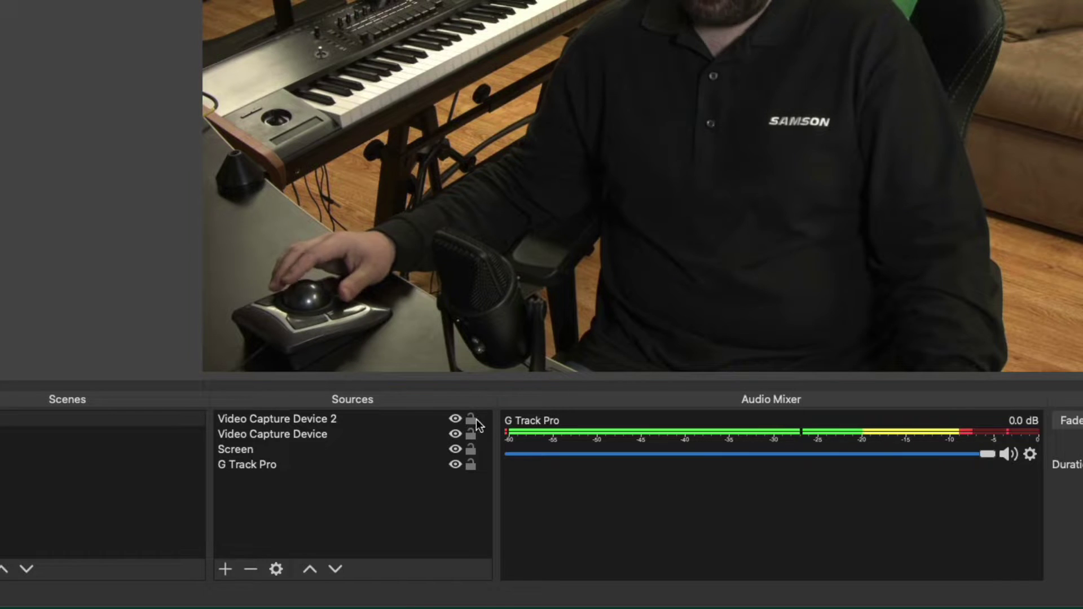
click(456, 419)
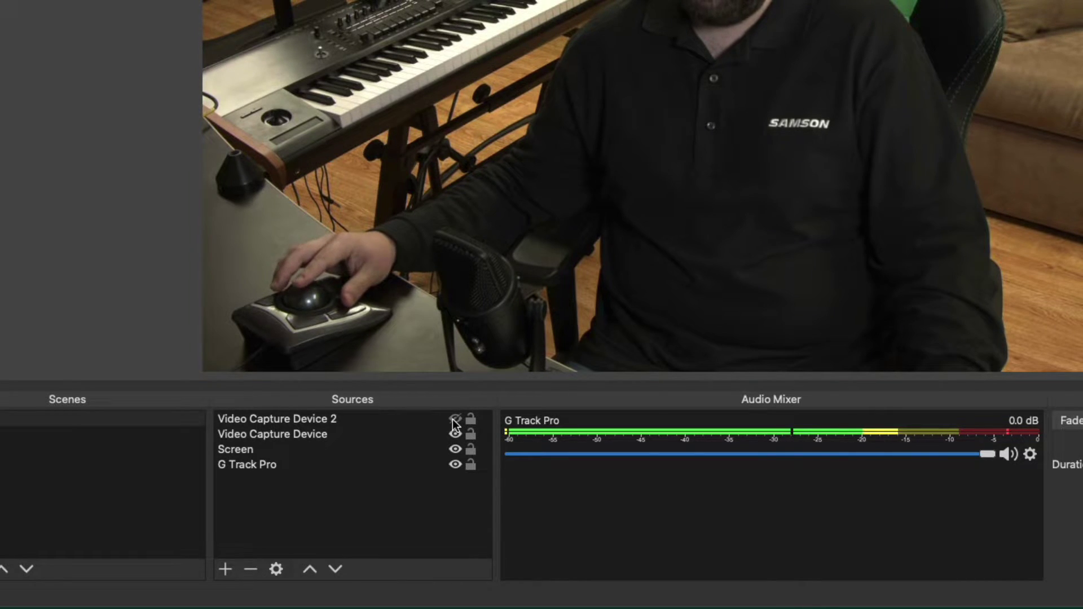
click(455, 435)
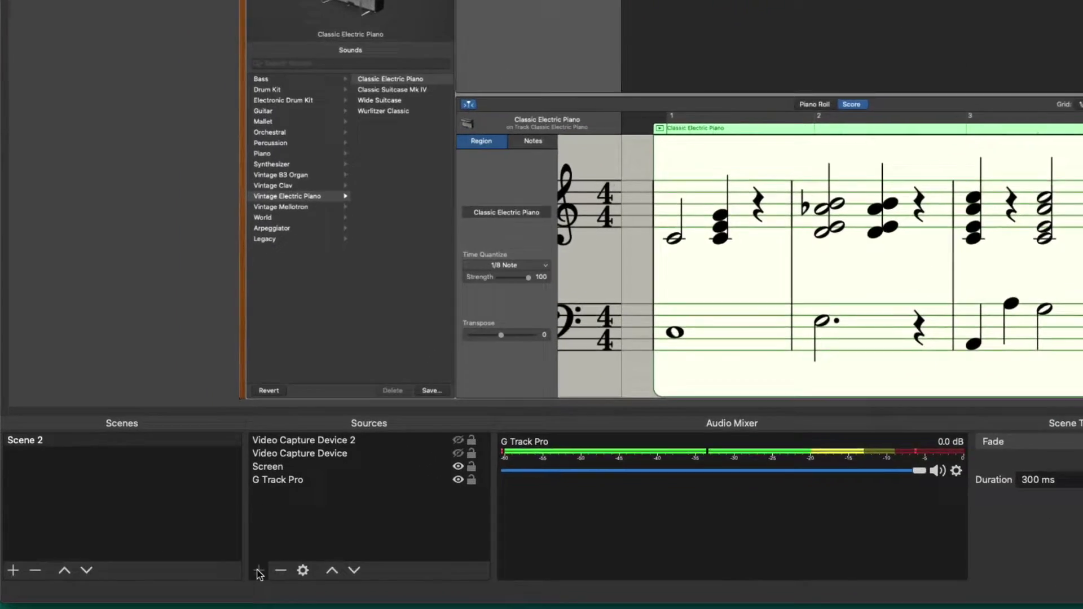
- Add a Window Capture source showing the Chrome Google Drive window
click(200, 575)
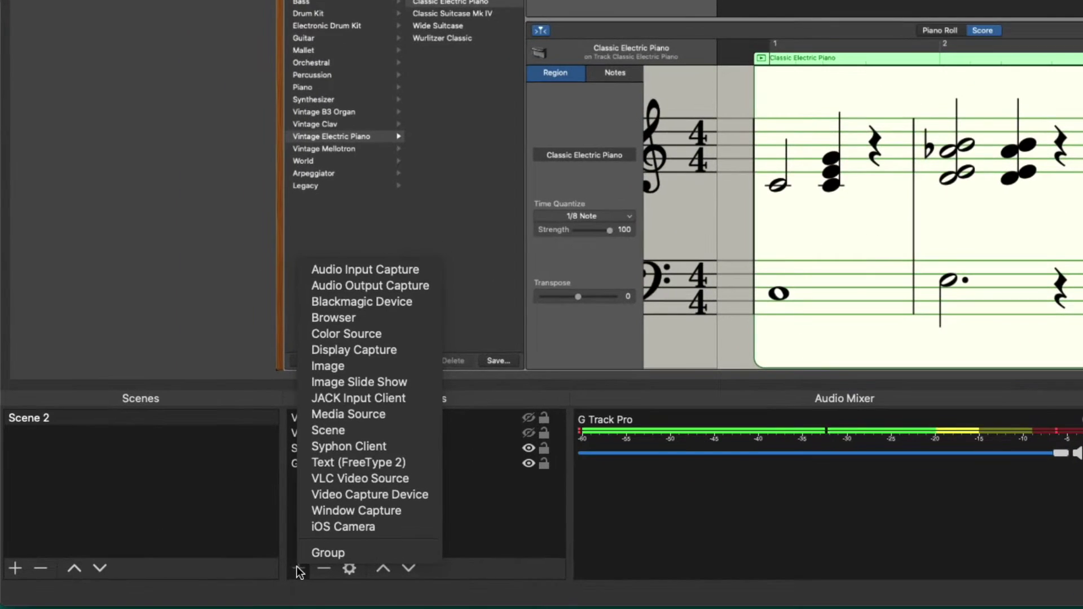
click(321, 511)
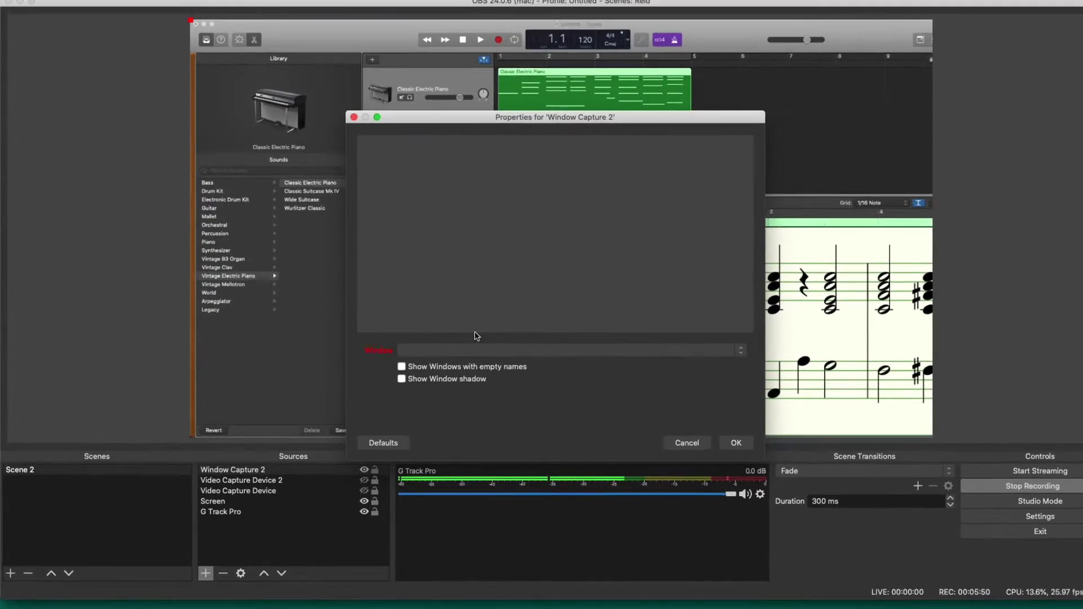
click(690, 245)
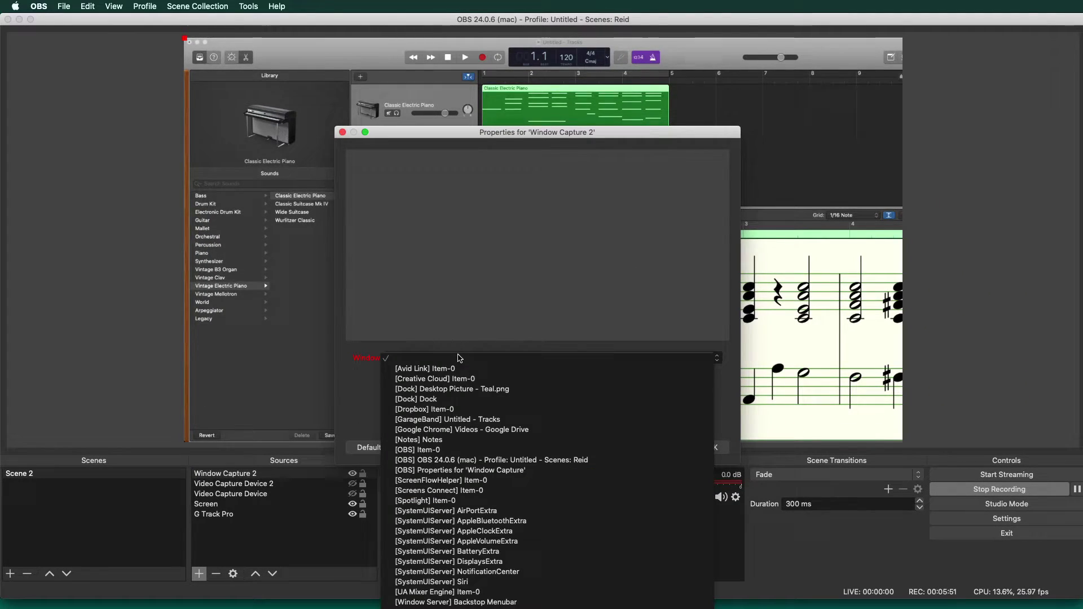
click(460, 429)
click(712, 447)
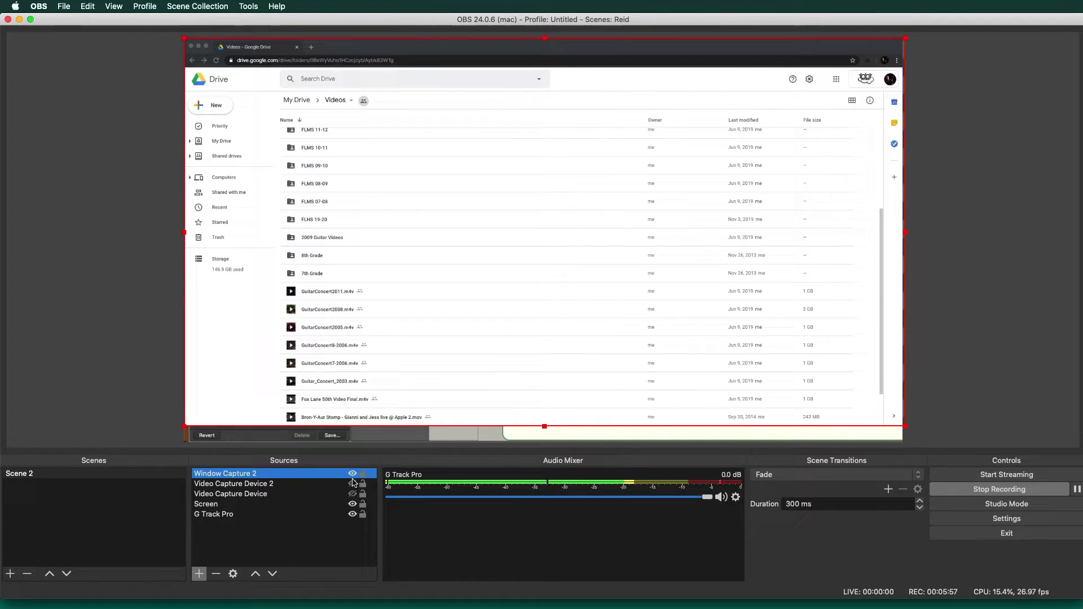
- Enlarge and reposition the Drive capture, then hide it and show the webcam full-frame
click(353, 474)
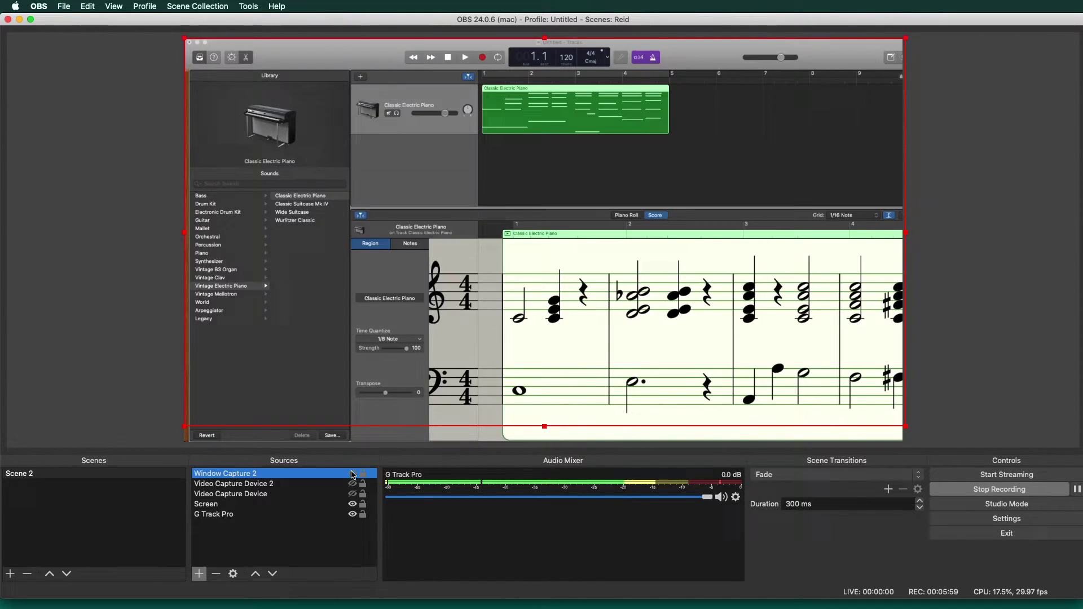
click(352, 475)
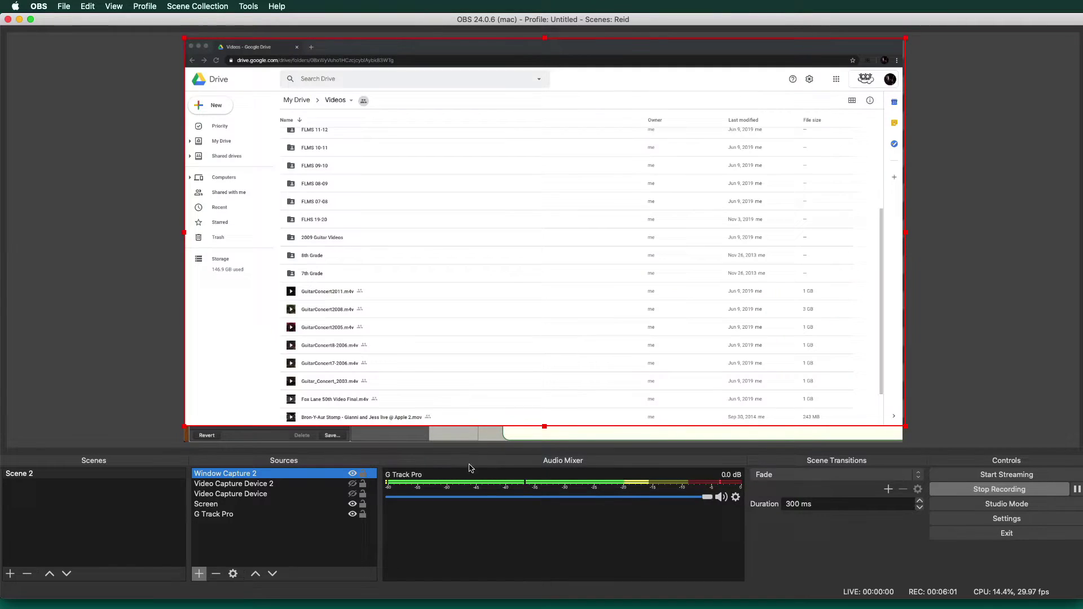
drag(545, 427, 403, 260)
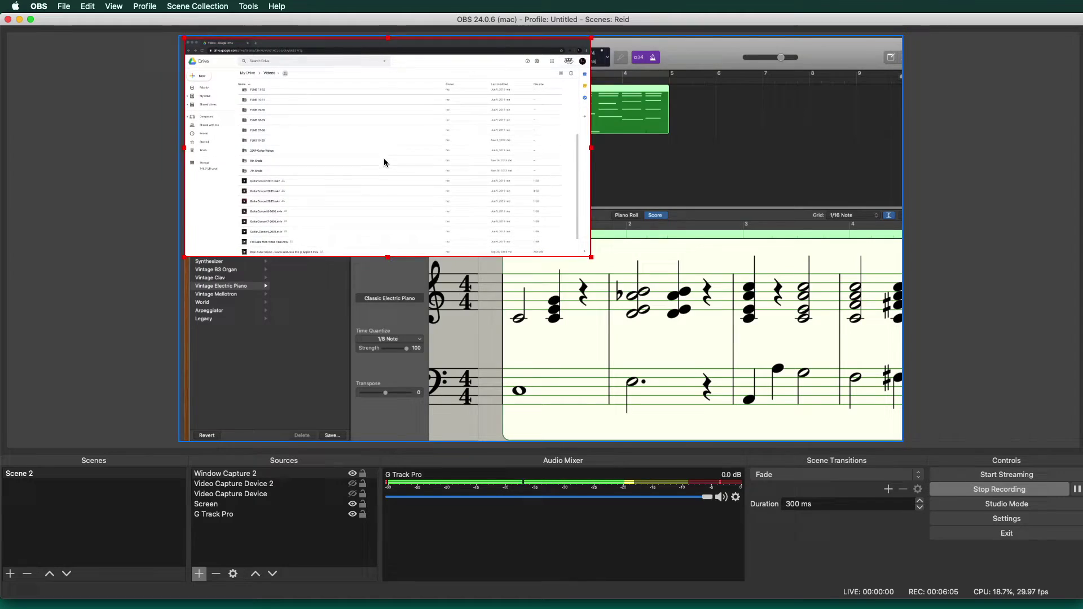
drag(384, 163, 641, 228)
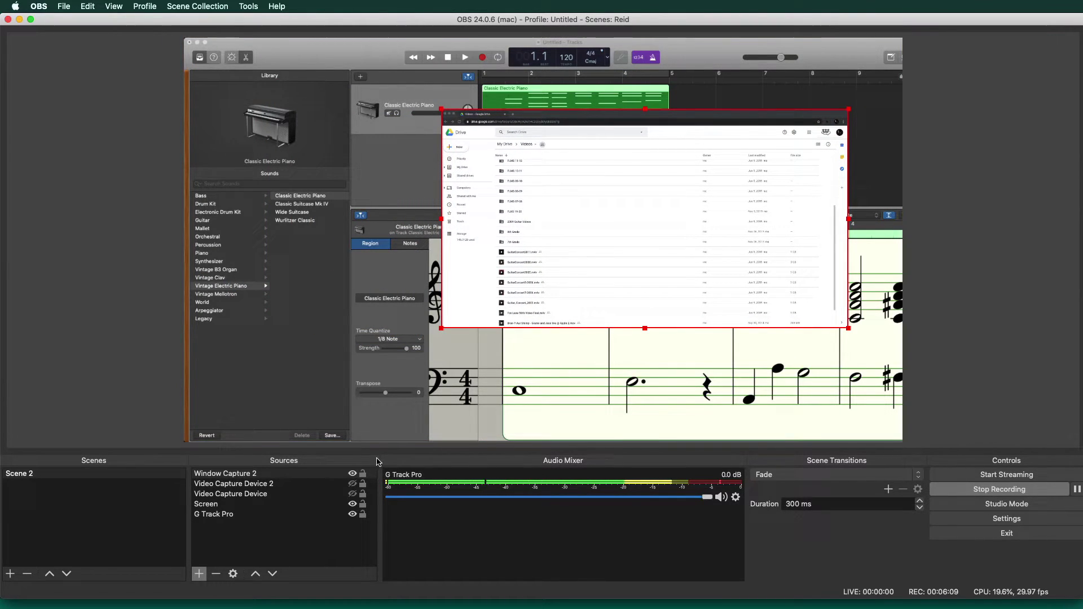
click(353, 474)
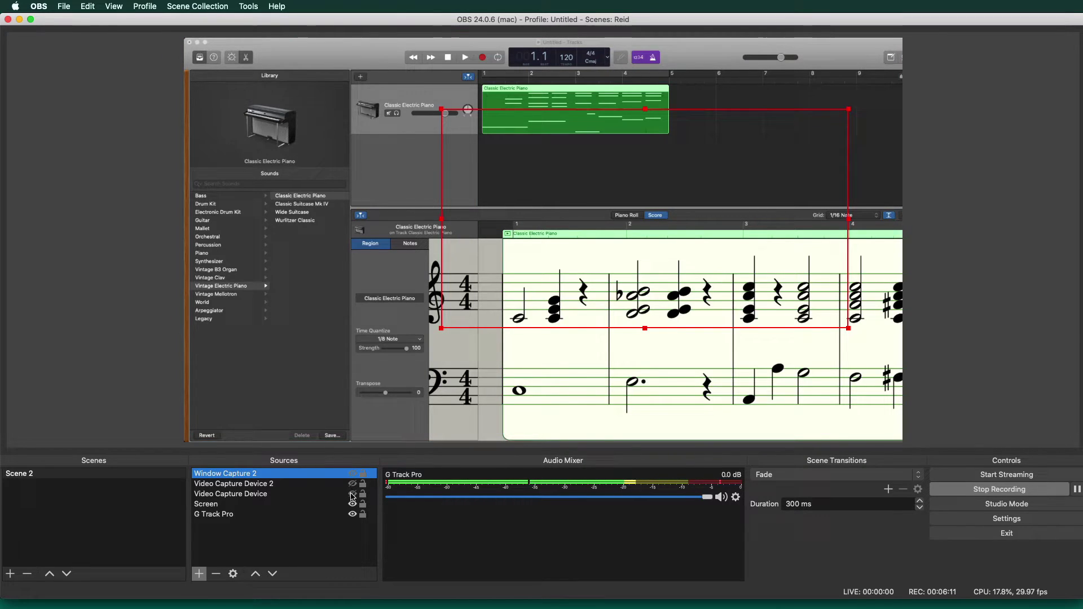
click(352, 495)
click(130, 386)
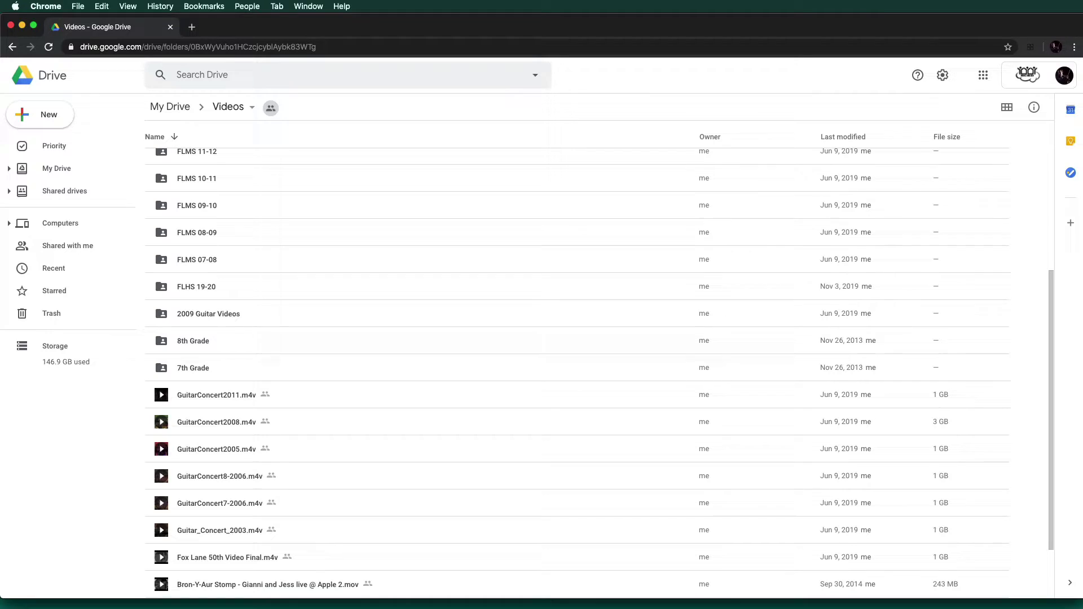
- In a Finder window, select the first 2020-04-13 recording in Editing > OBS Videos
key(super+Tab)
drag(1005, 160, 547, 191)
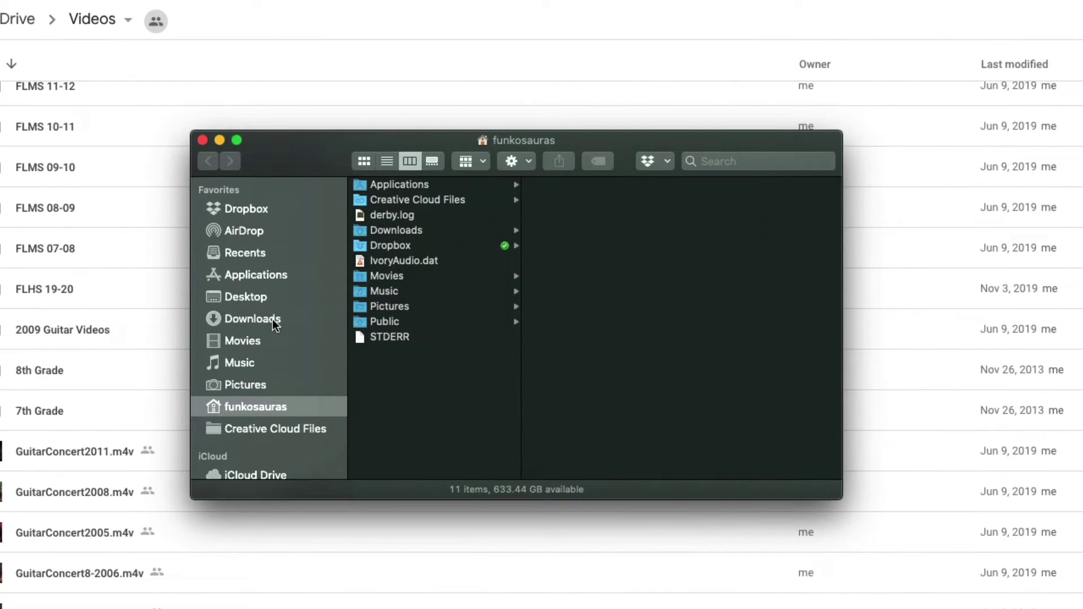
scroll(348, 307, down, 5)
click(273, 275)
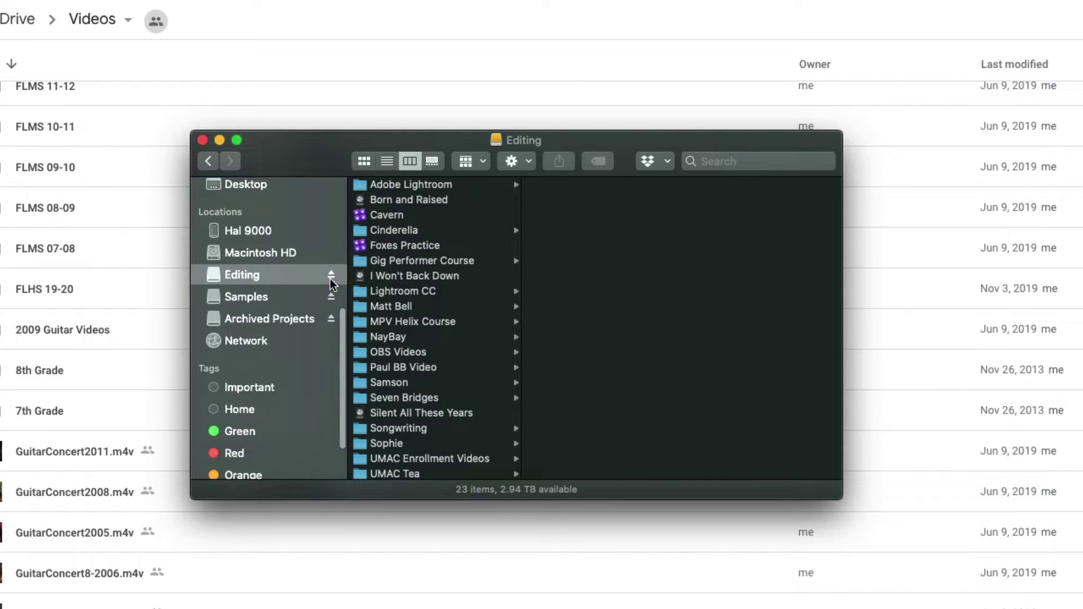
click(411, 350)
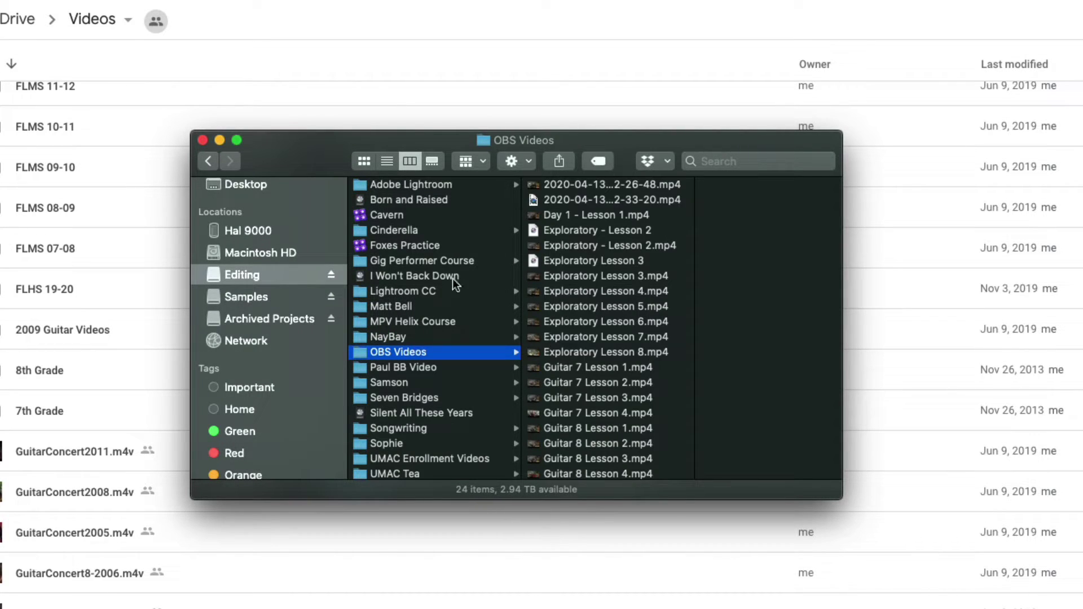
click(616, 184)
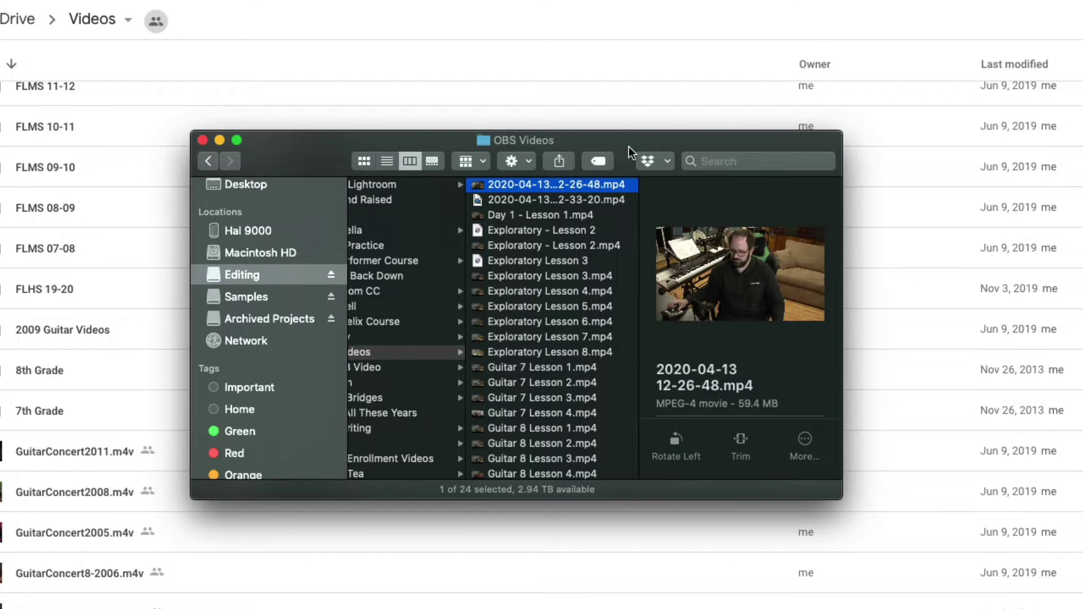
drag(629, 144, 1039, 191)
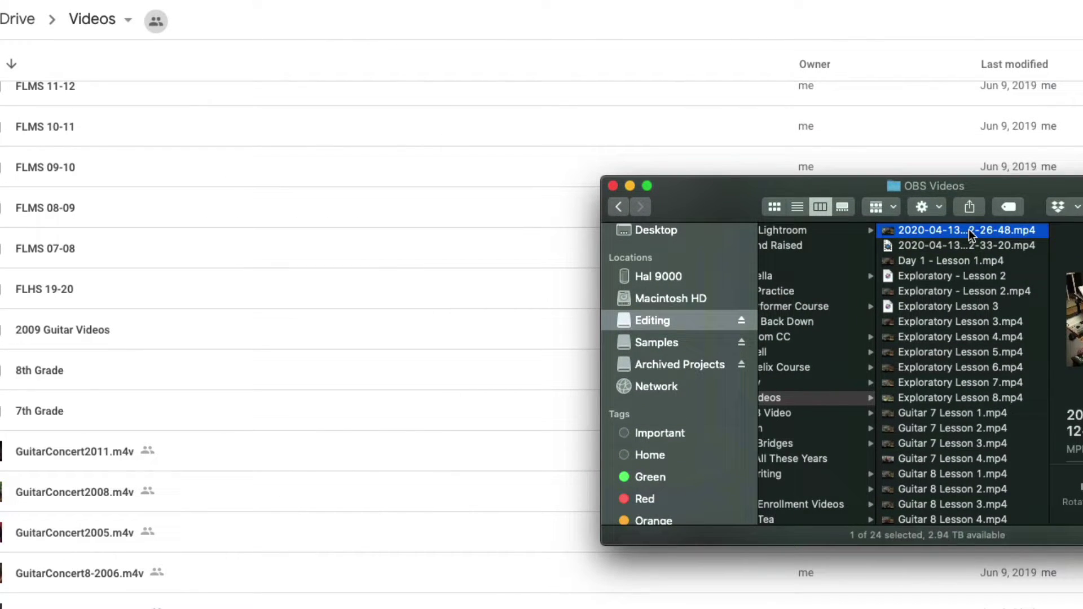
drag(940, 229, 277, 509)
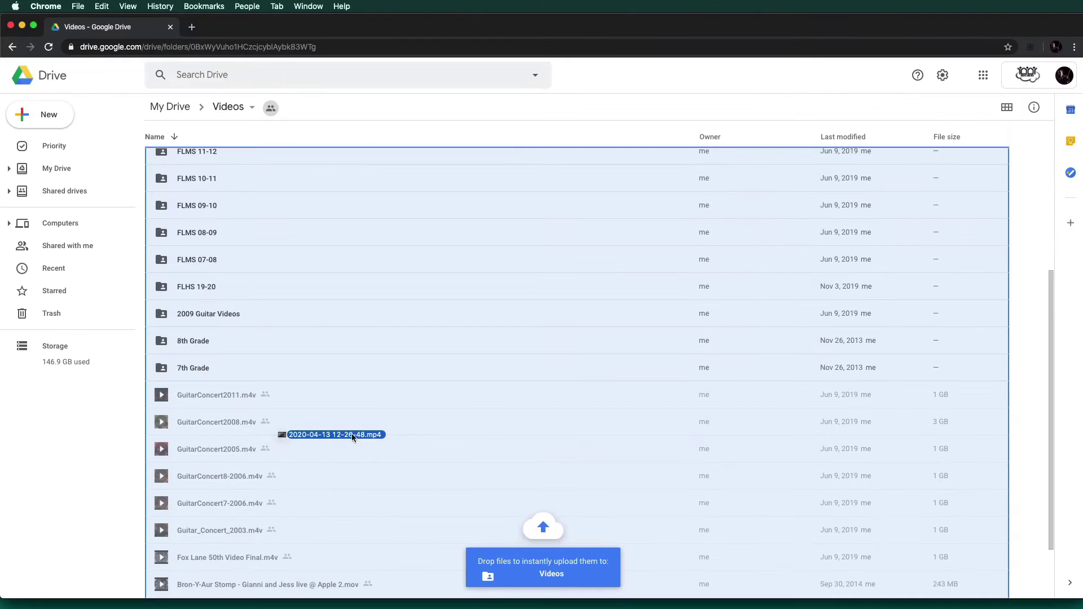
drag(352, 436, 1073, 323)
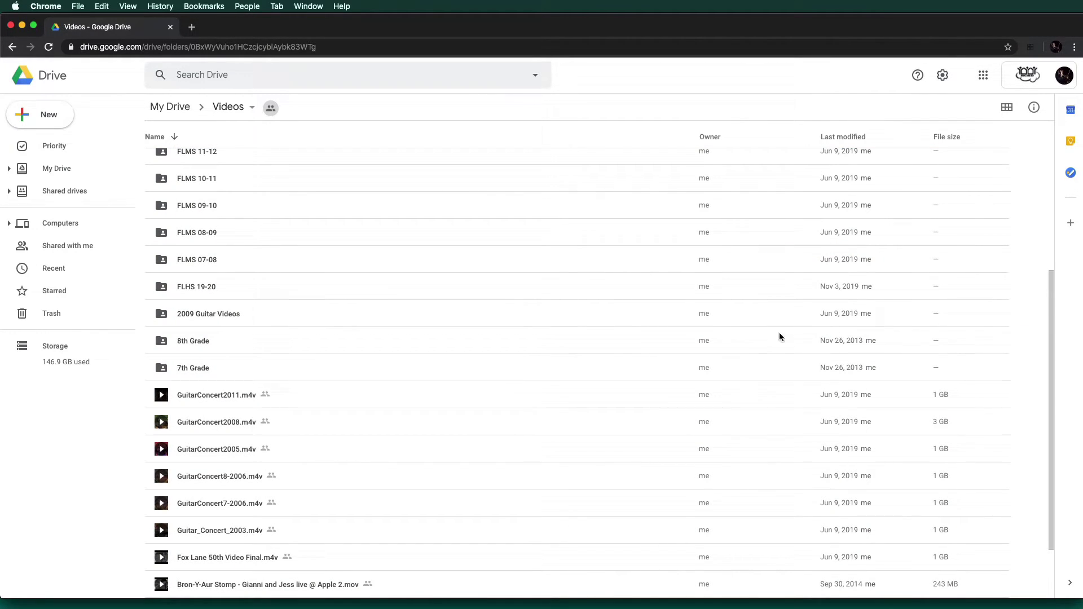
scroll(270, 506, down, 2)
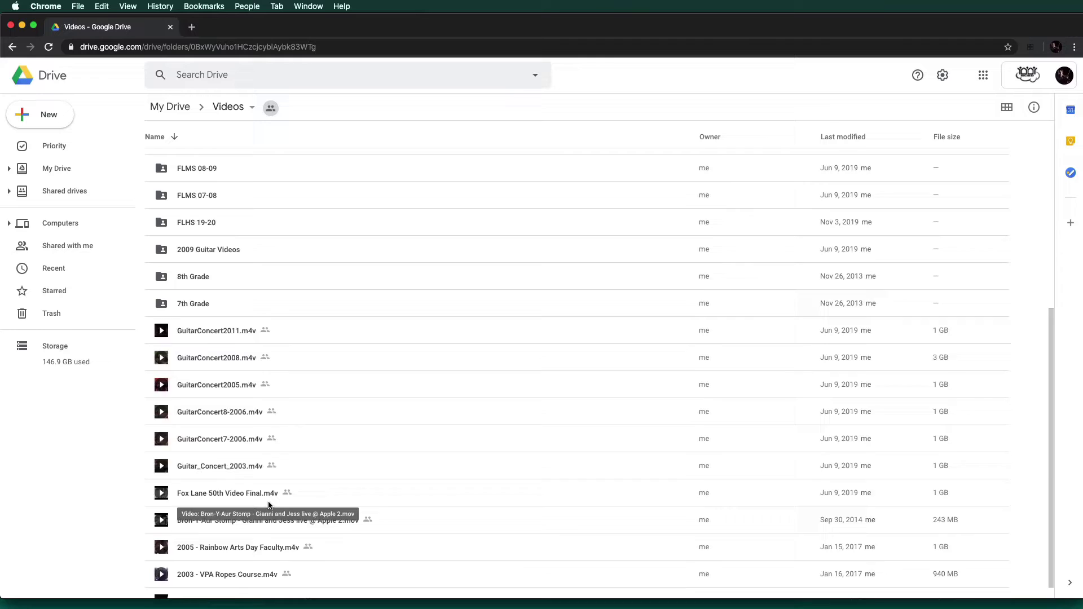
scroll(270, 508, up, 10)
scroll(223, 552, down, 6)
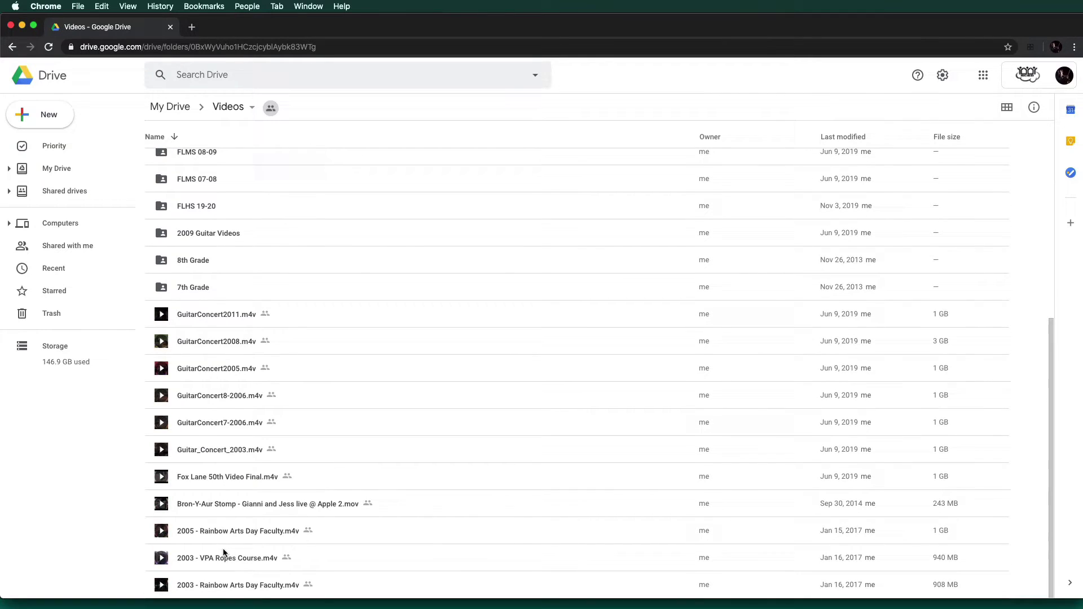
click(235, 504)
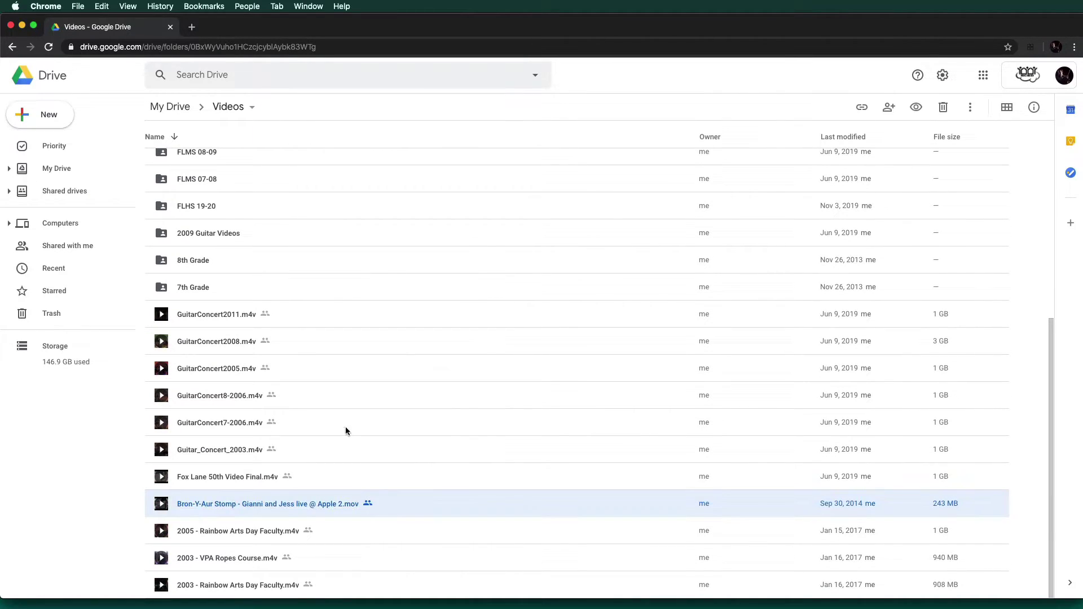
click(890, 113)
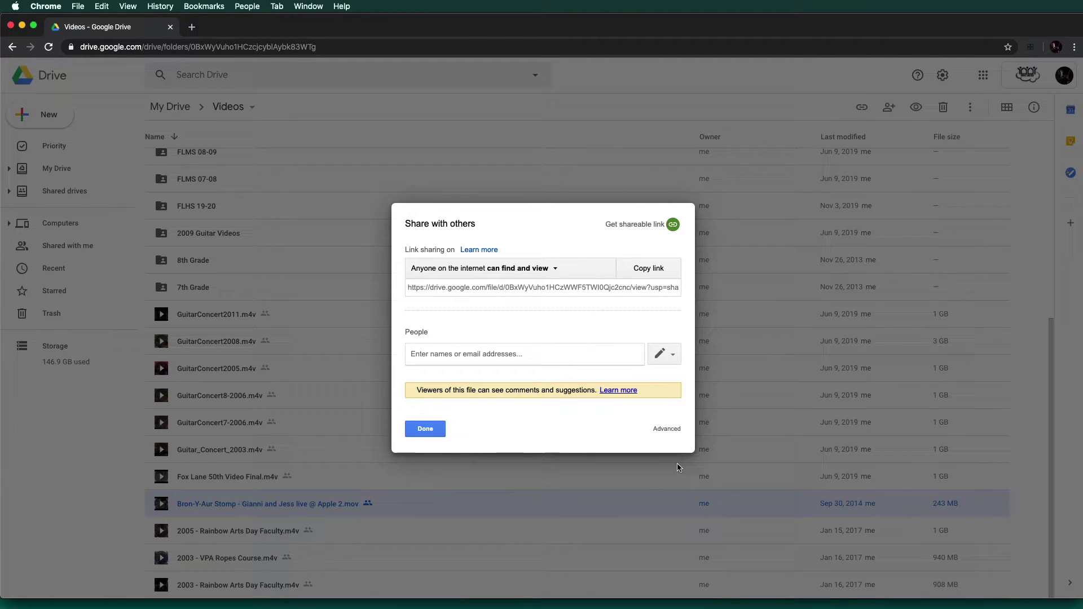
click(432, 430)
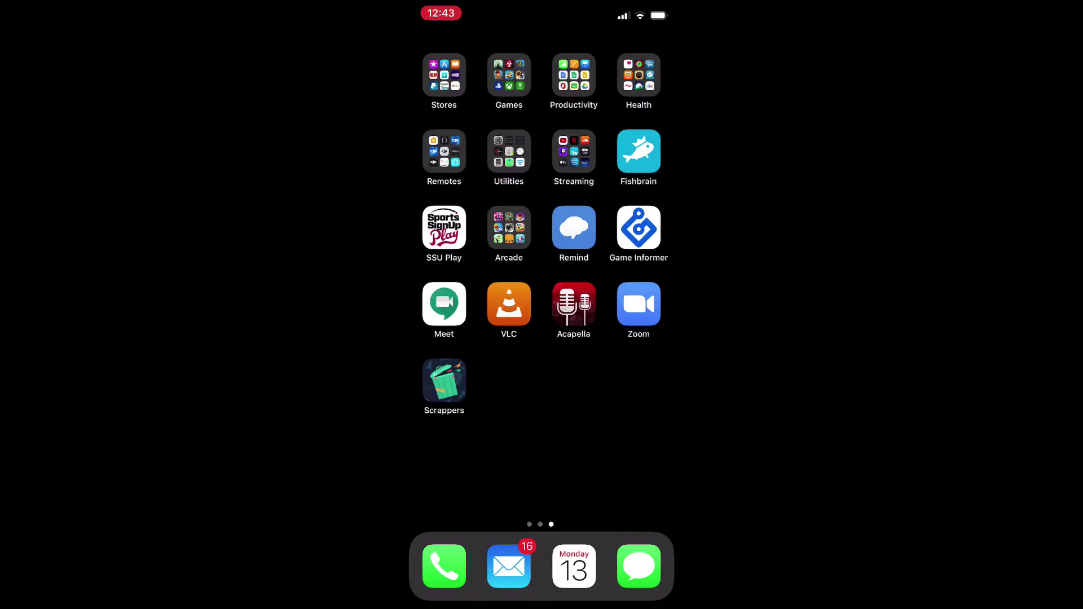
- In the phone's Google Drive app, go to Files > Videos and choose Use Camera to record
click(574, 75)
click(602, 365)
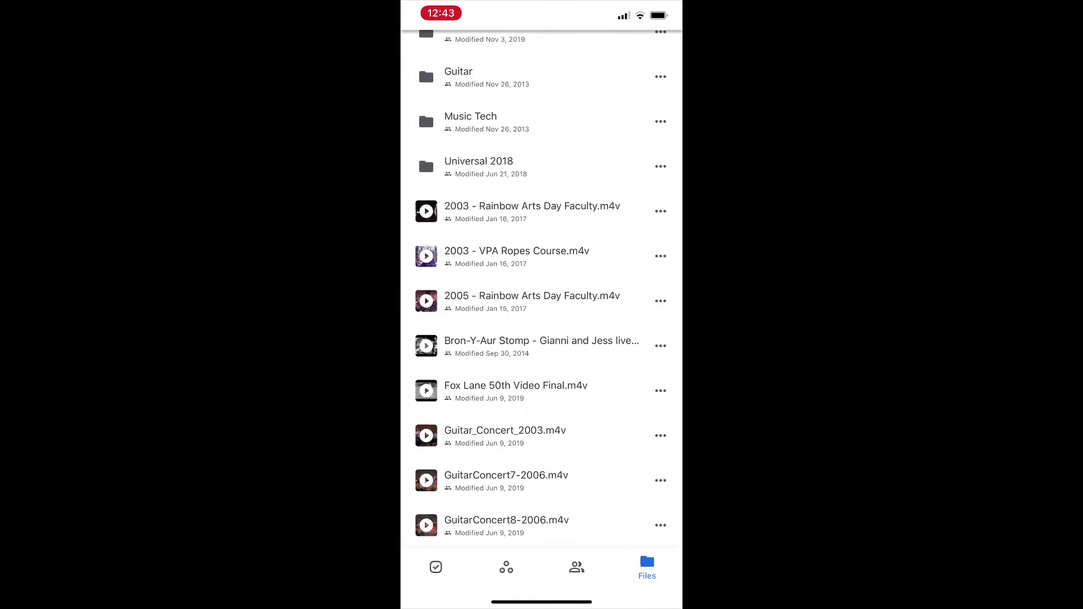
click(647, 567)
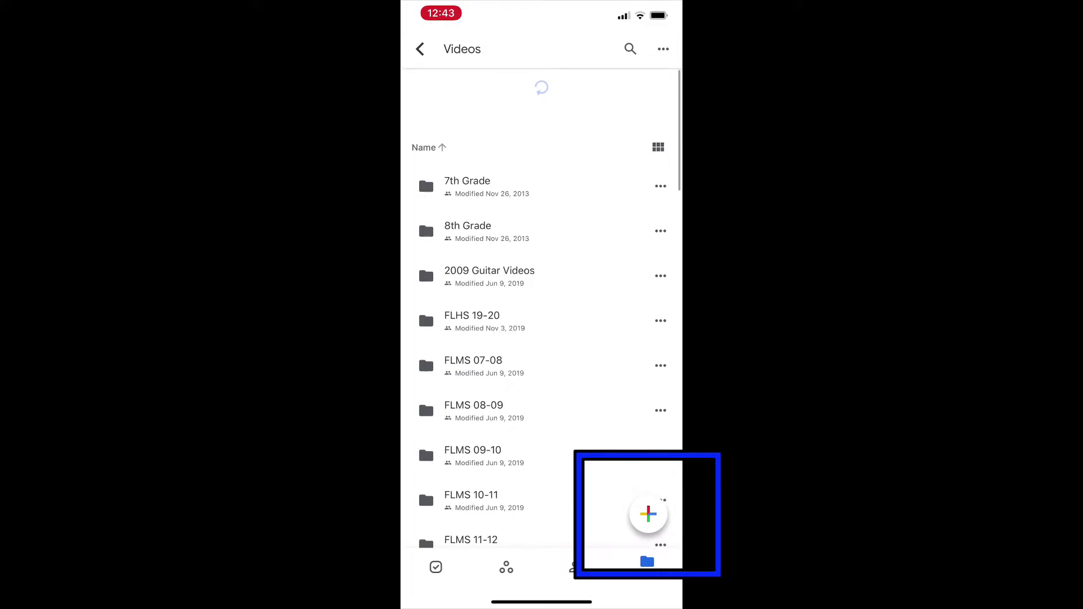
click(648, 515)
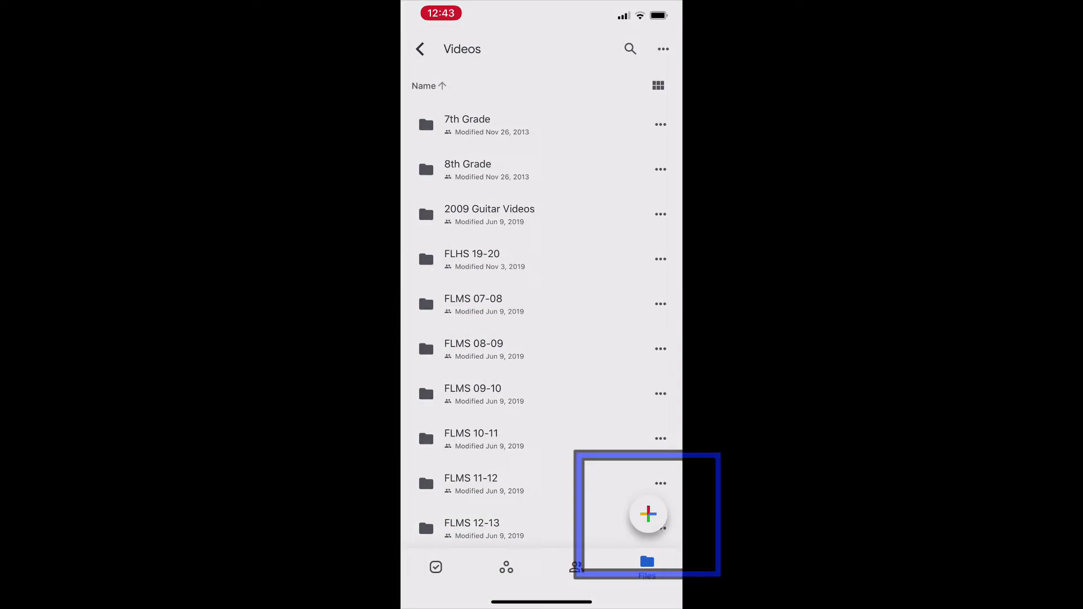
click(635, 456)
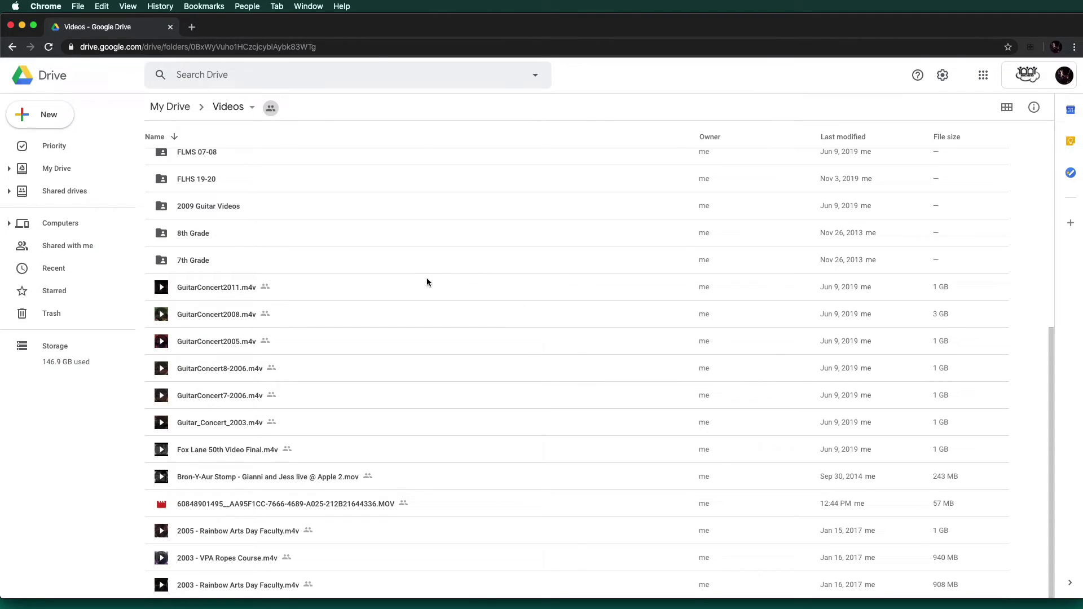
- Play the new 57 MB .MOV phone clip from Drive's Videos folder
double_click(448, 508)
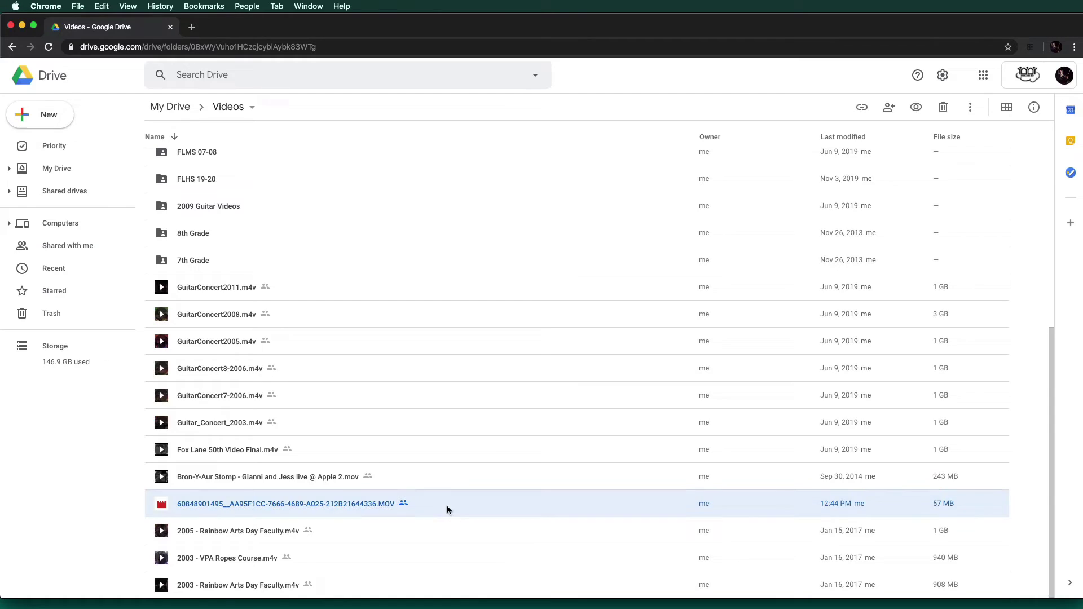